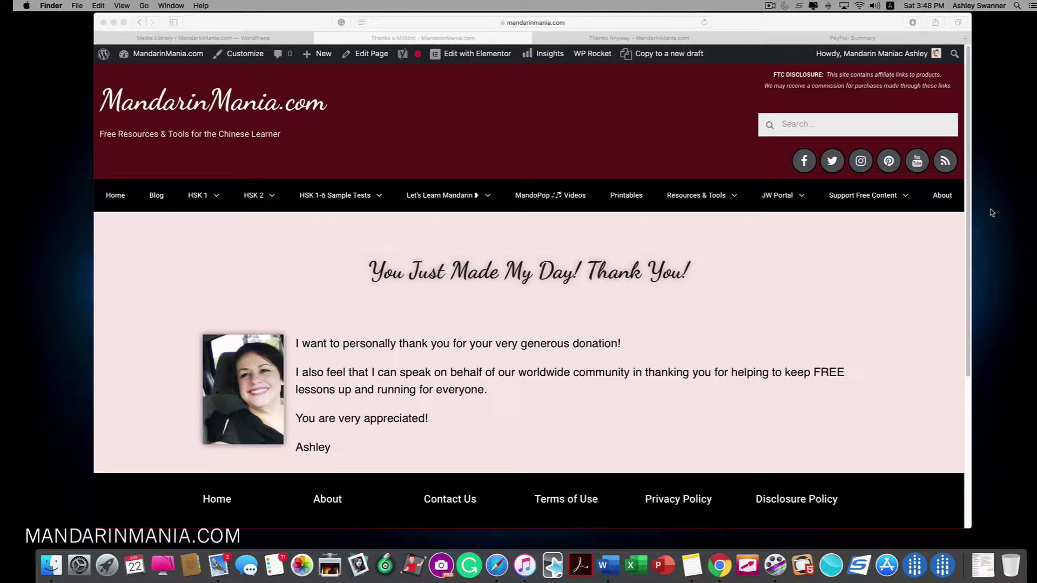
- Review the 'Thanks Anyway' page alongside the 'Thanks a Million!' page in Safari
{"action": "left_click", "coordinate": [650, 39]}
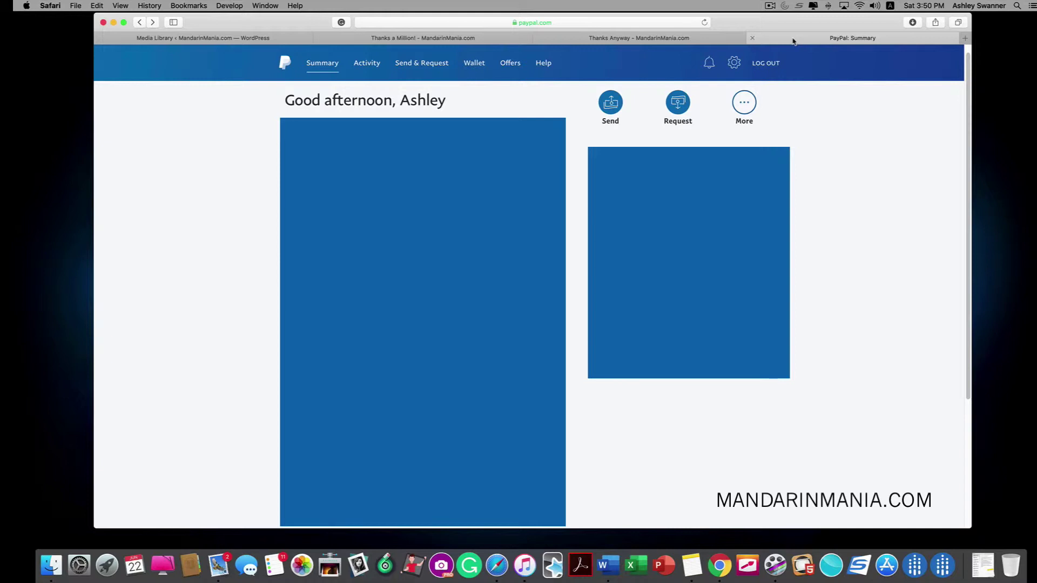
- Change the address to paypal.com/buttons to reach the Make a PayPal Button page
{"action": "left_click", "coordinate": [542, 22]}
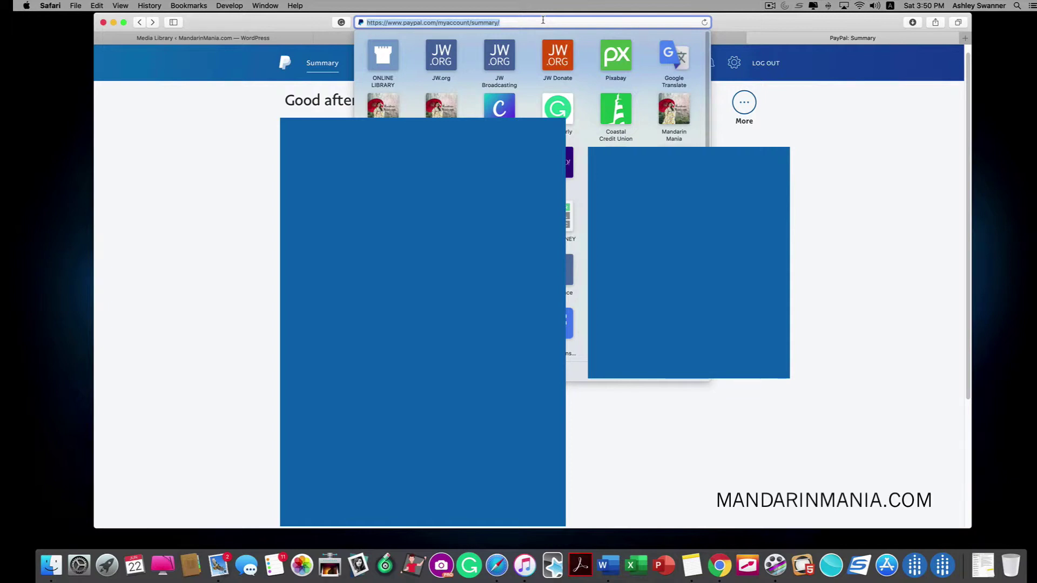
{"action": "key", "text": "Right"}
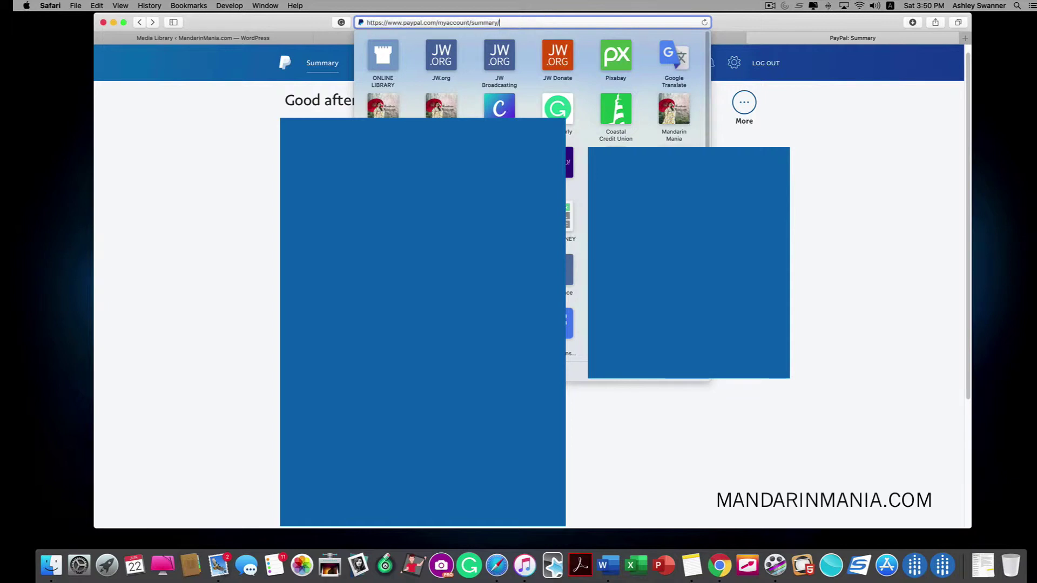
{"action": "key", "text": "BackSpace"}
{"action": "key", "text": "BackSpace"}
{"action": "key", "text": "BackSpace"}
{"action": "key", "text": "BackSpace"}
{"action": "key", "text": "BackSpace"}
{"action": "key", "text": "BackSpace"}
{"action": "key", "text": "BackSpace"}
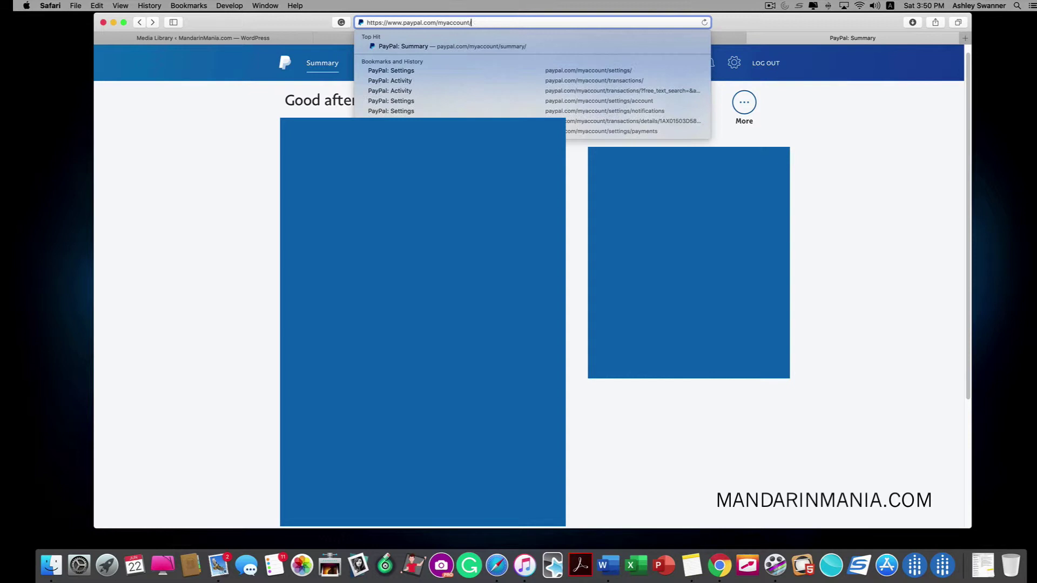
{"action": "key", "text": "BackSpace"}
{"action": "key", "text": "BackSpace"}
{"action": "key", "text": "BackSpace"}
{"action": "key", "text": "BackSpace"}
{"action": "key", "text": "BackSpace"}
{"action": "key", "text": "BackSpace"}
{"action": "key", "text": "BackSpace"}
{"action": "key", "text": "BackSpace"}
{"action": "key", "text": "BackSpace"}
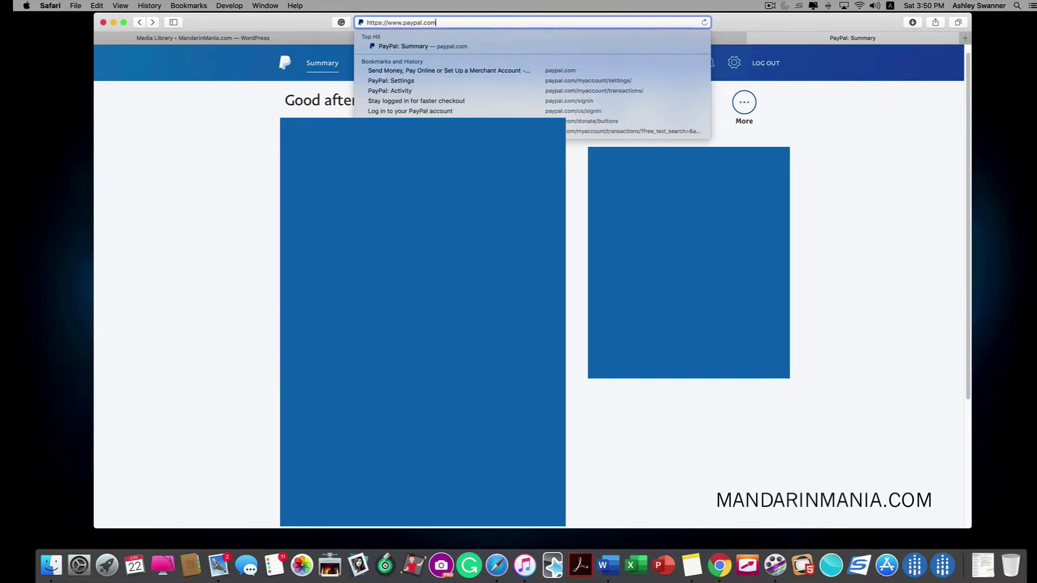
{"action": "key", "text": "Down"}
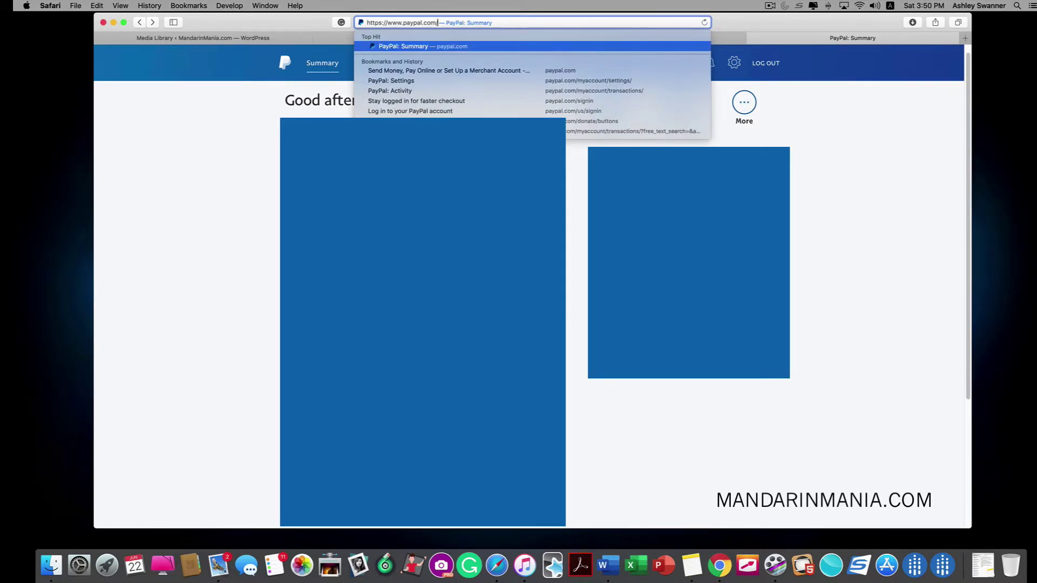
{"action": "type", "text": "d"}
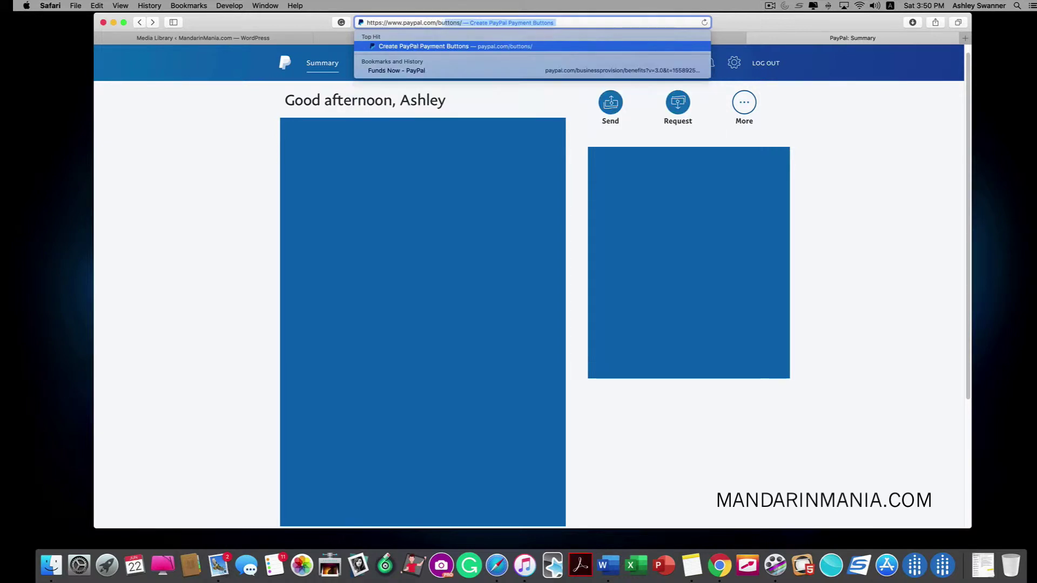
{"action": "key", "text": "Return"}
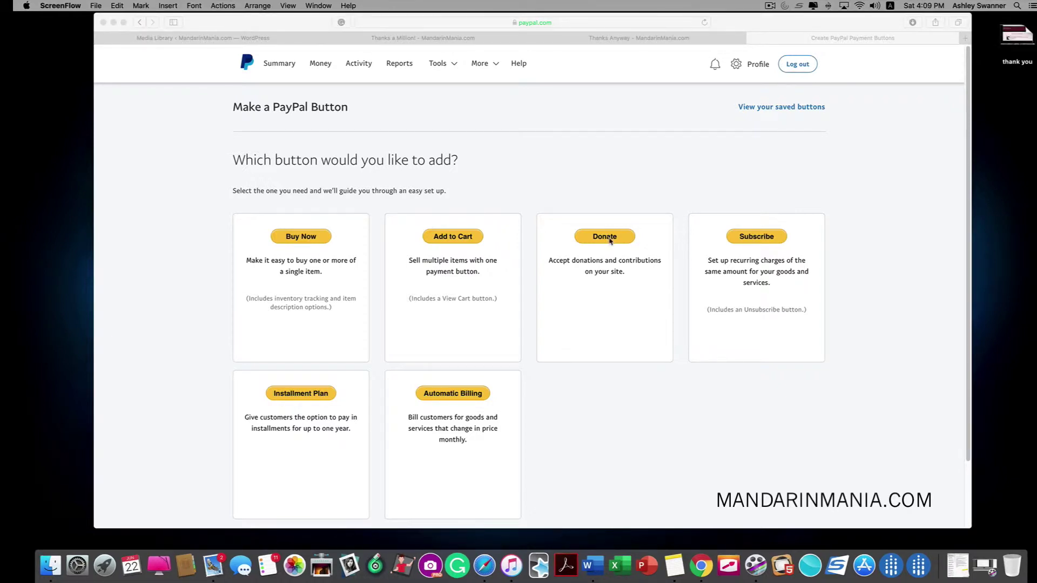
- Start a Donate button and select 'Use your own button image'
{"action": "left_click", "coordinate": [594, 232]}
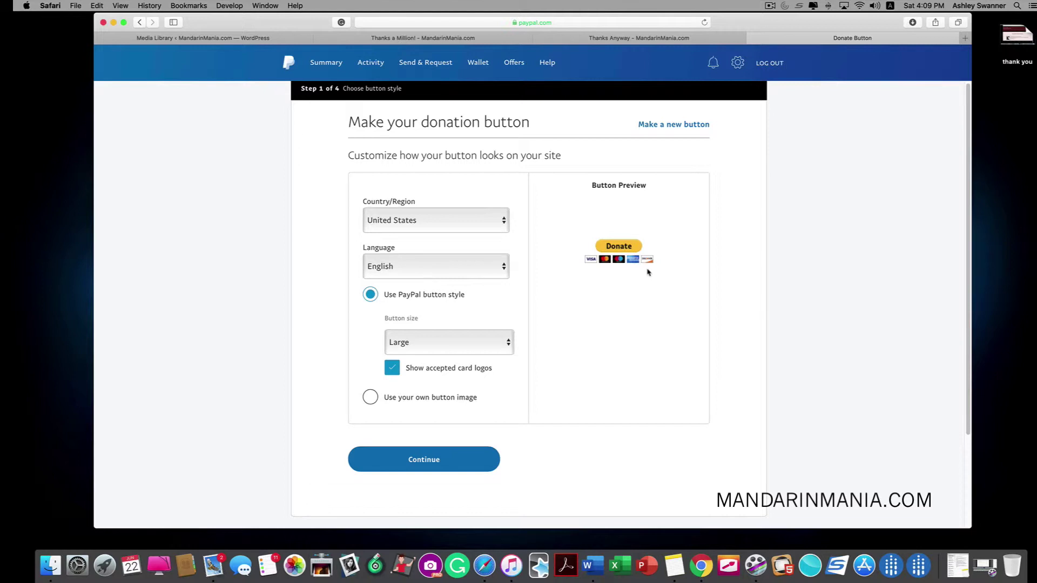
{"action": "left_click", "coordinate": [371, 399]}
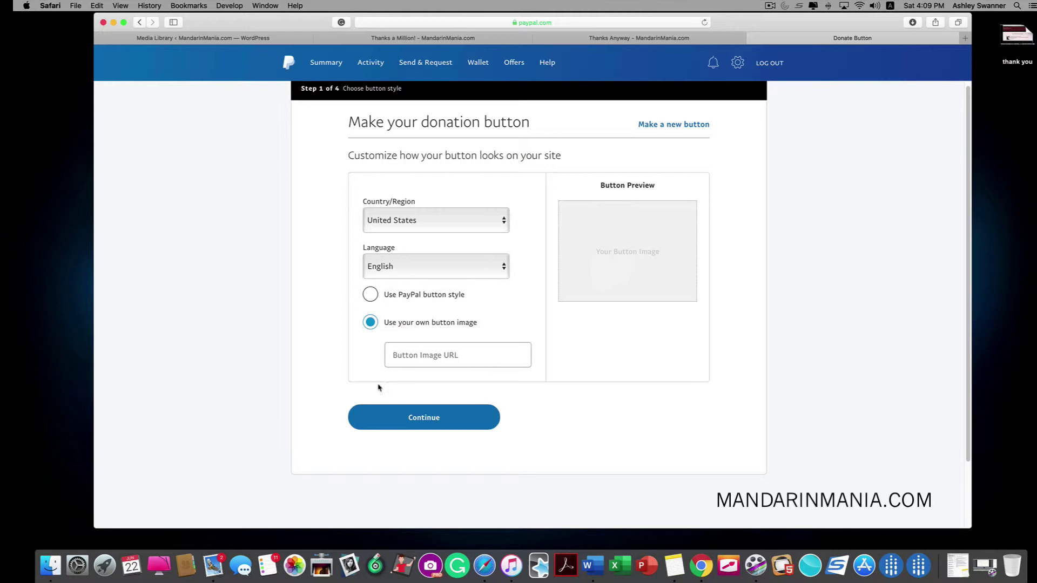
{"action": "mouse_move", "coordinate": [202, 38]}
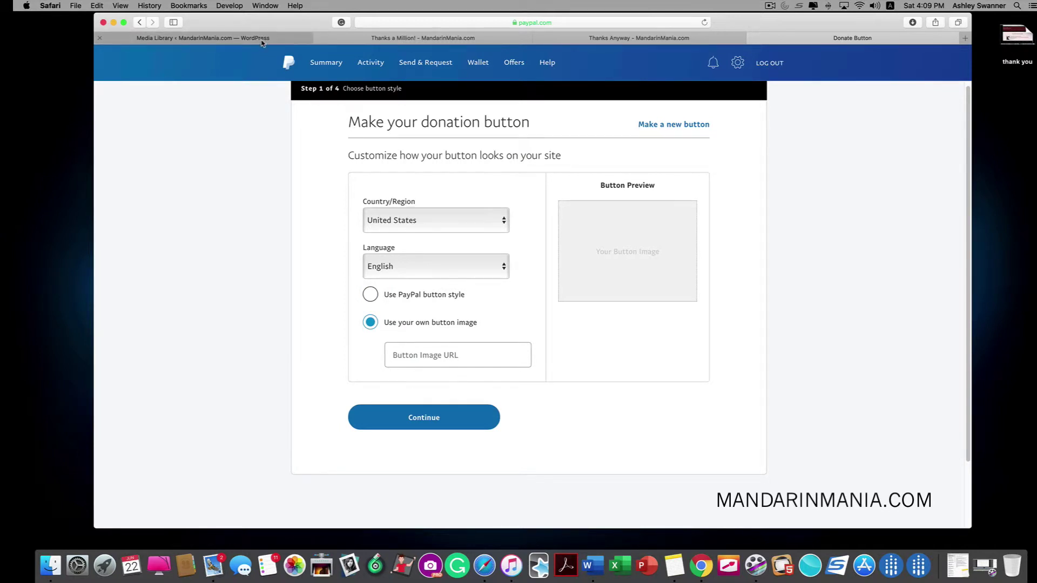
- Check the paypal-donate image link in WordPress, then switch the button to 'Use PayPal button style'
{"action": "left_click", "coordinate": [237, 40]}
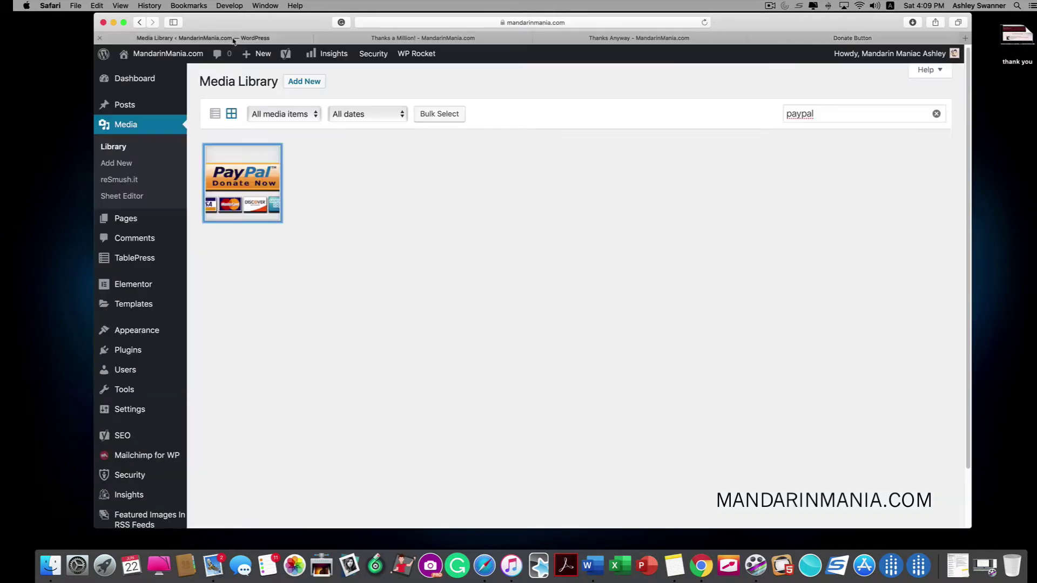
{"action": "left_click", "coordinate": [488, 250]}
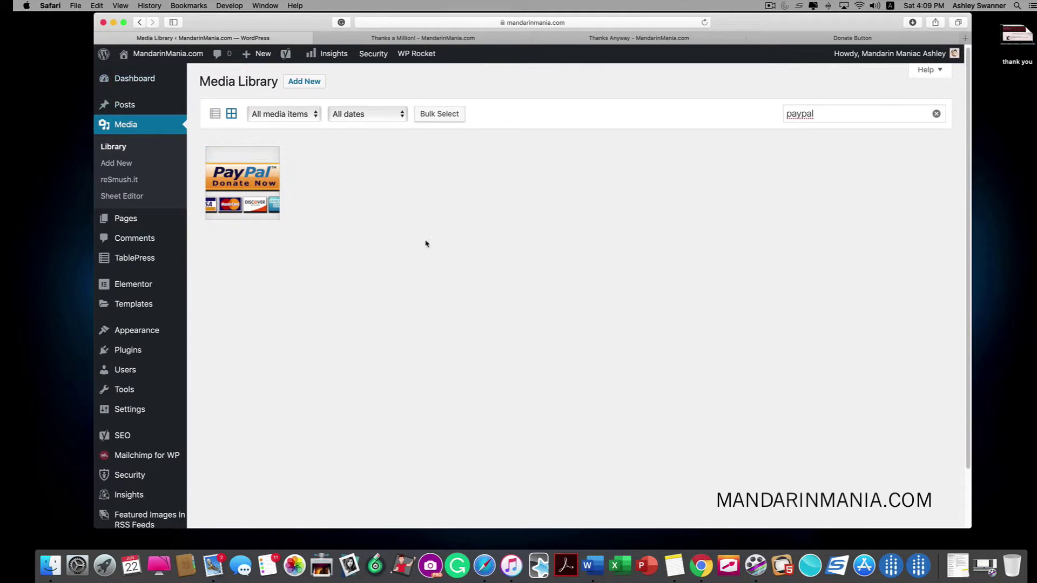
{"action": "left_click", "coordinate": [246, 181]}
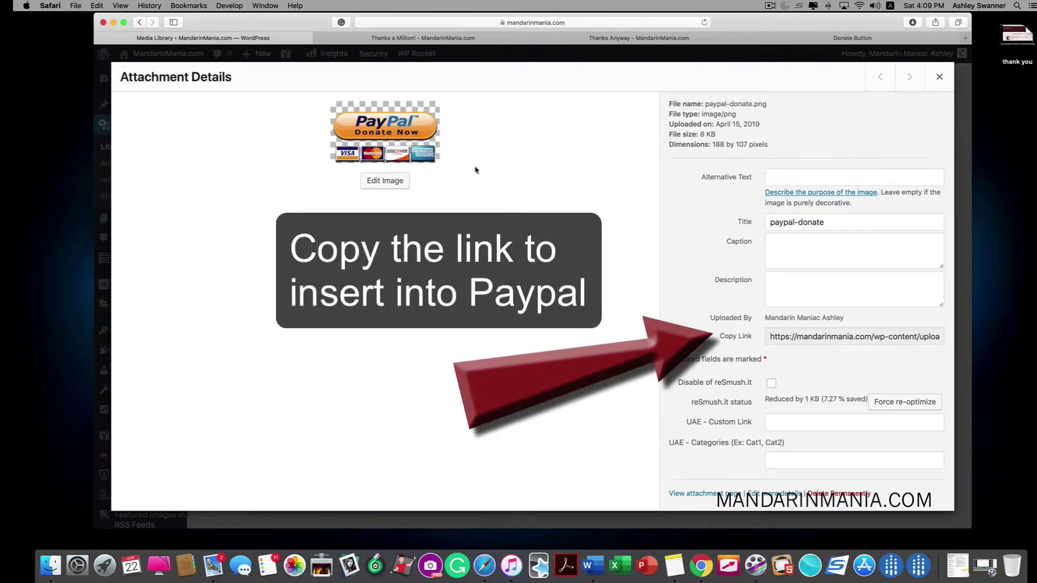
{"action": "left_click", "coordinate": [939, 79]}
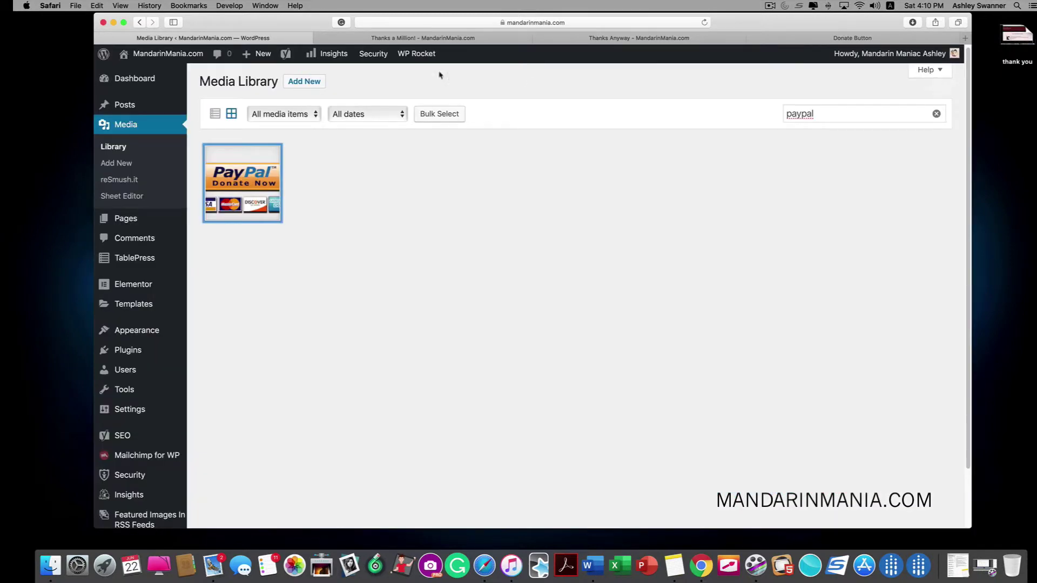
{"action": "left_click", "coordinate": [779, 41]}
{"action": "left_click", "coordinate": [370, 295]}
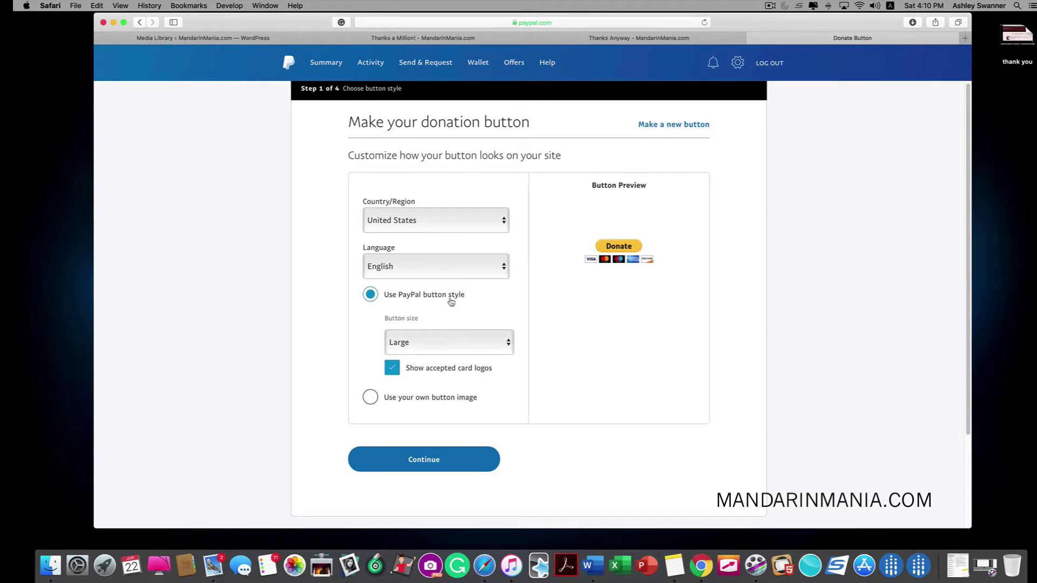
- Continue past Steps 1–3 with default organization and amount settings to Step 4 Optional Settings
{"action": "left_click", "coordinate": [450, 459]}
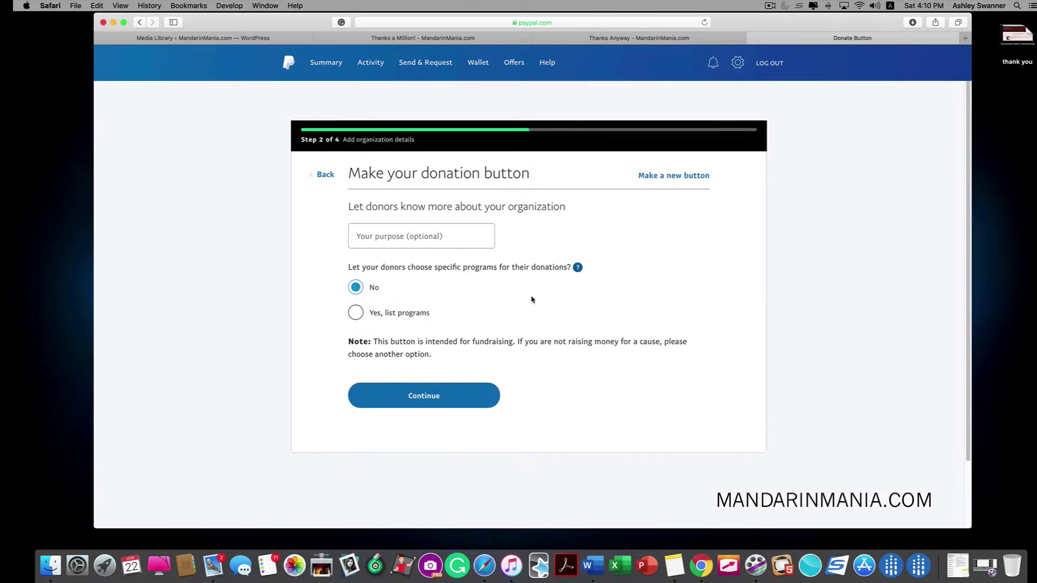
{"action": "left_click", "coordinate": [448, 404]}
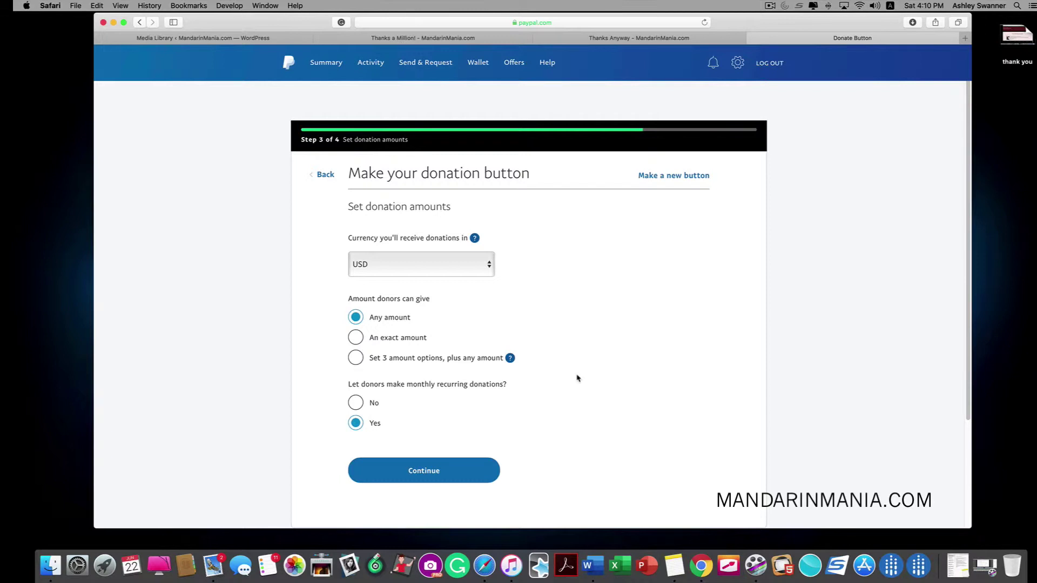
{"action": "left_click", "coordinate": [461, 463]}
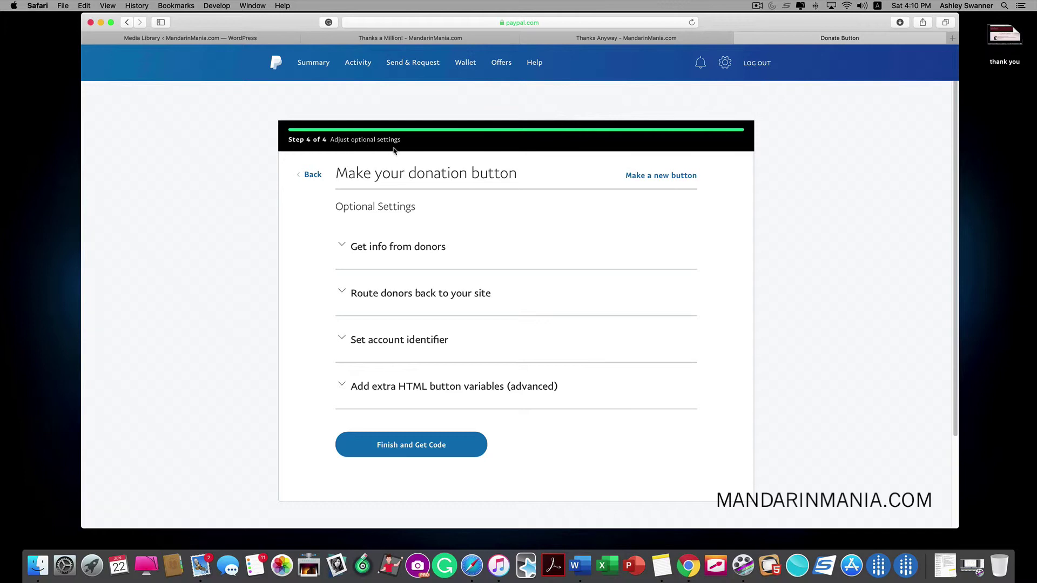
- Under 'Route donors back to your site', set the cancel URL to the Thanks Anyway page address
{"action": "left_click", "coordinate": [343, 293]}
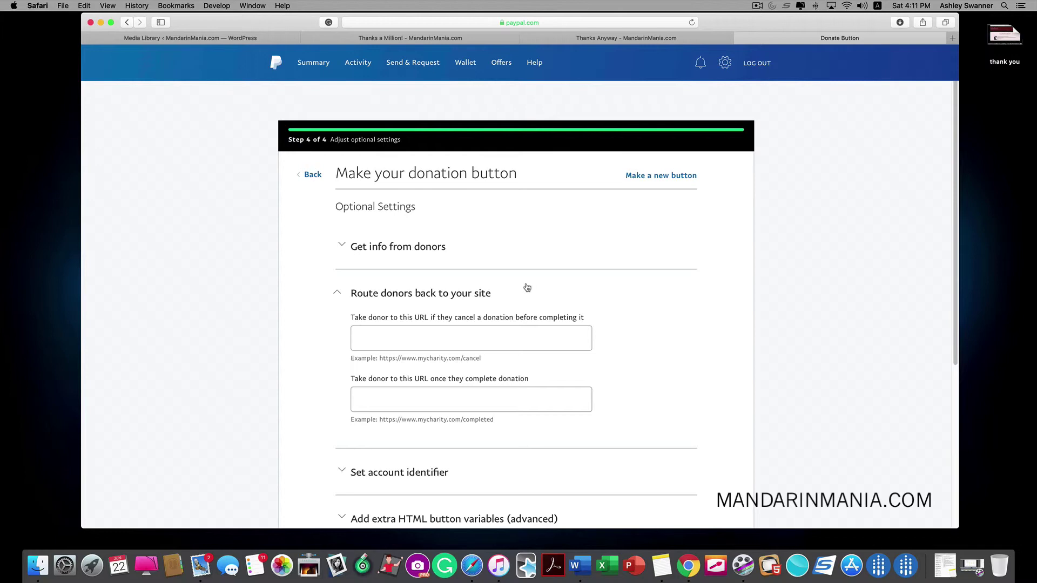
{"action": "left_click", "coordinate": [607, 41]}
{"action": "left_click", "coordinate": [521, 22]}
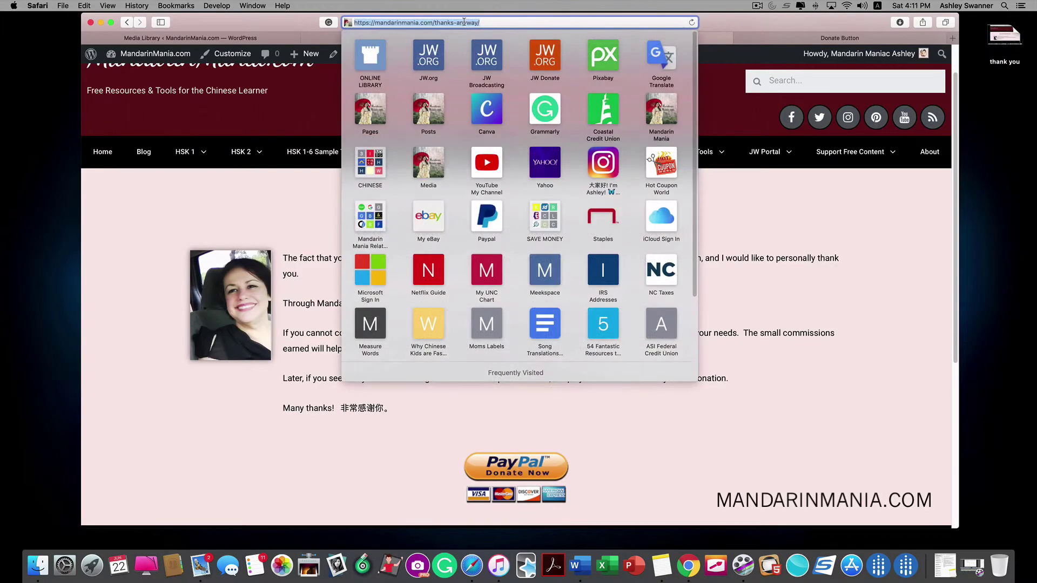
{"action": "right_click", "coordinate": [465, 23]}
{"action": "left_click", "coordinate": [489, 38]}
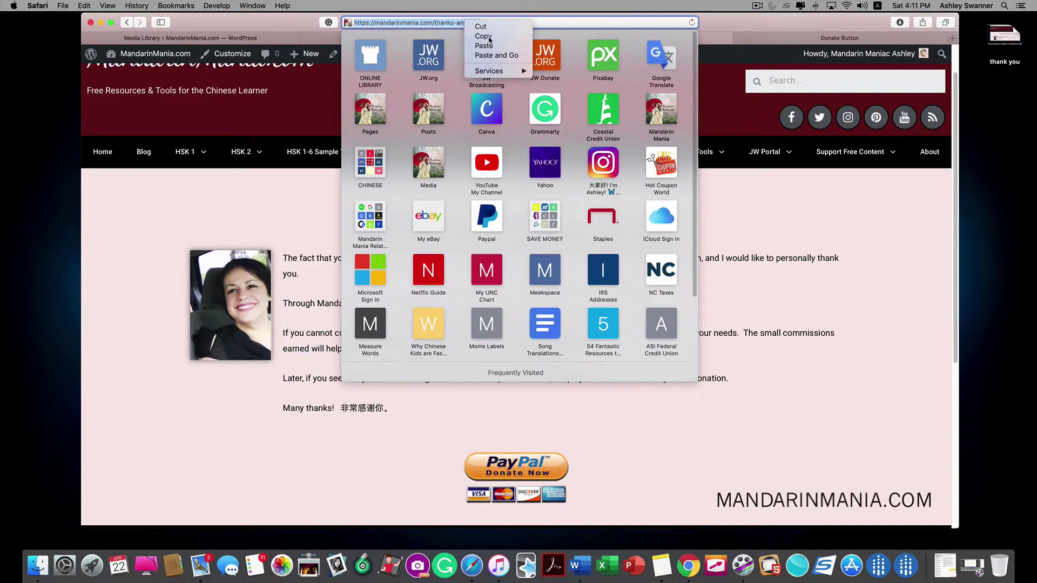
{"action": "left_click", "coordinate": [792, 41]}
{"action": "left_click", "coordinate": [381, 342]}
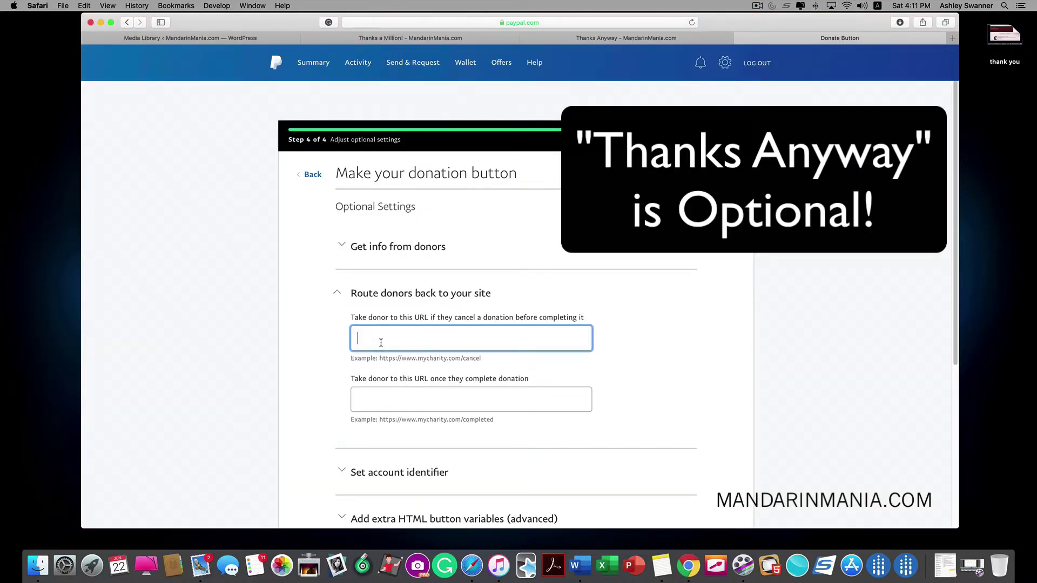
{"action": "key", "text": "super+v"}
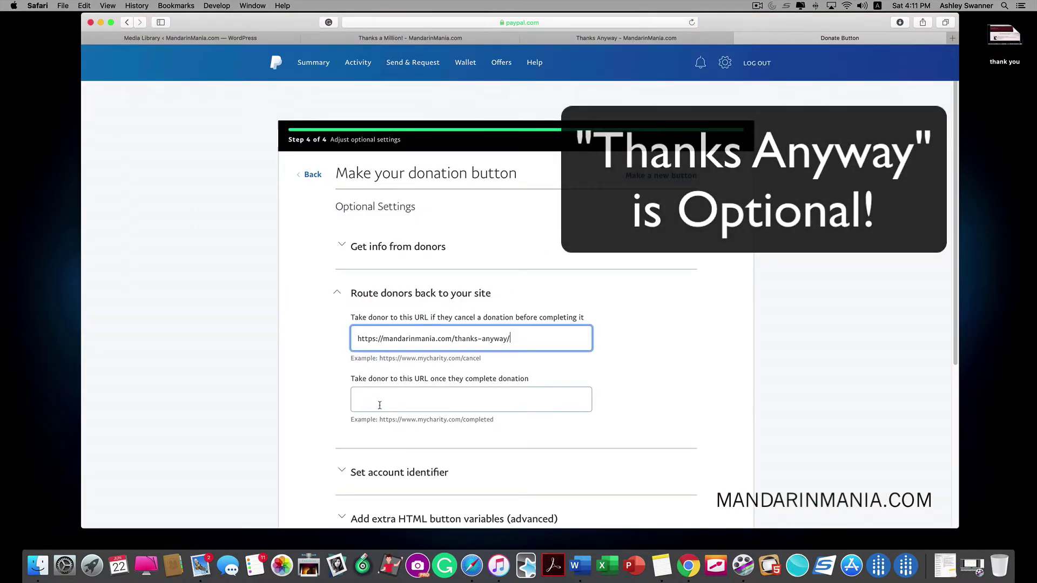
- Set the completion URL to the Thanks a Million! page address
{"action": "left_click", "coordinate": [379, 397]}
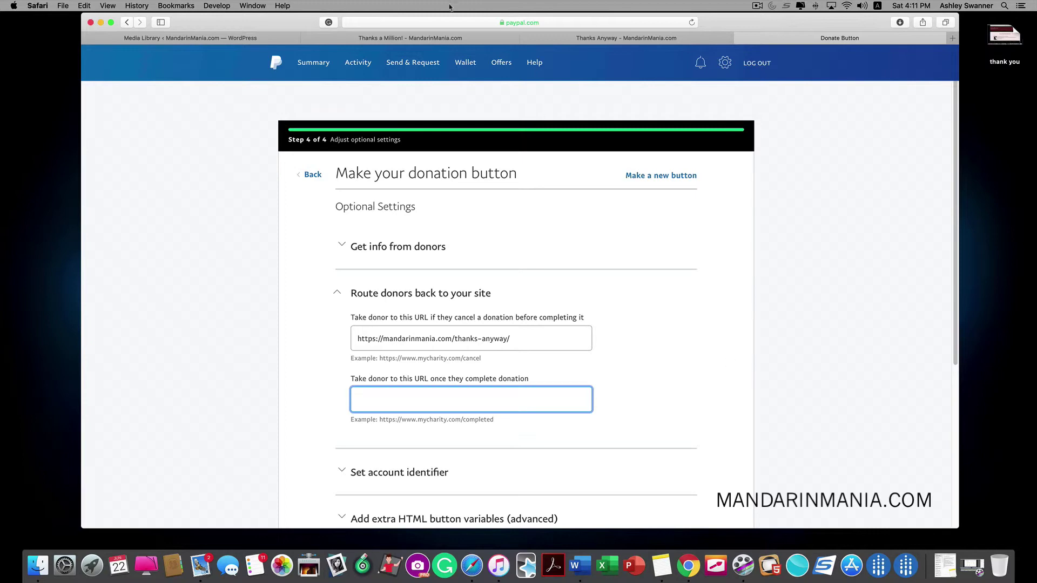
{"action": "left_click", "coordinate": [468, 38]}
{"action": "left_click", "coordinate": [502, 22]}
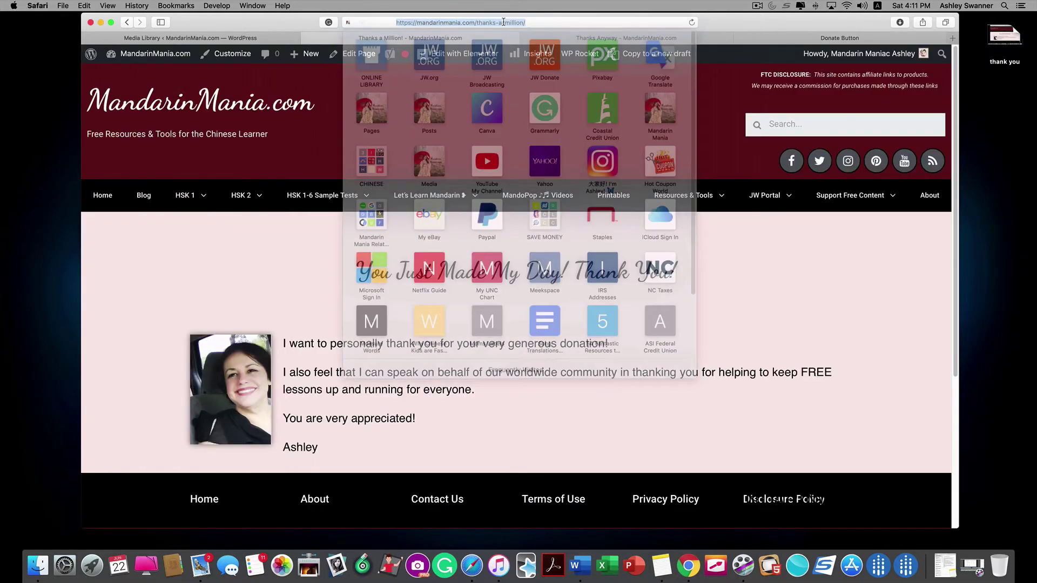
{"action": "left_click", "coordinate": [824, 39]}
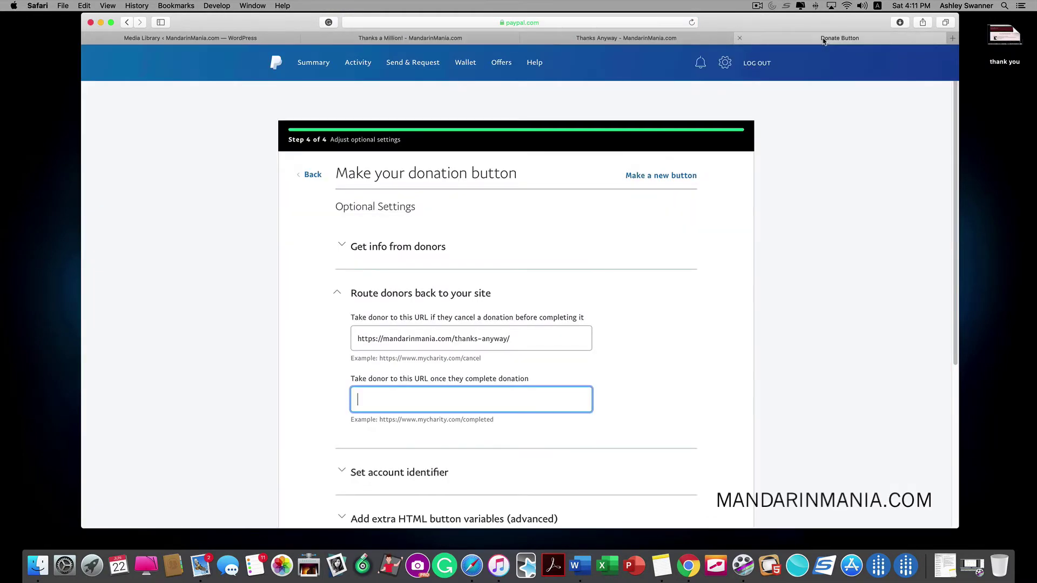
{"action": "key", "text": "super+v"}
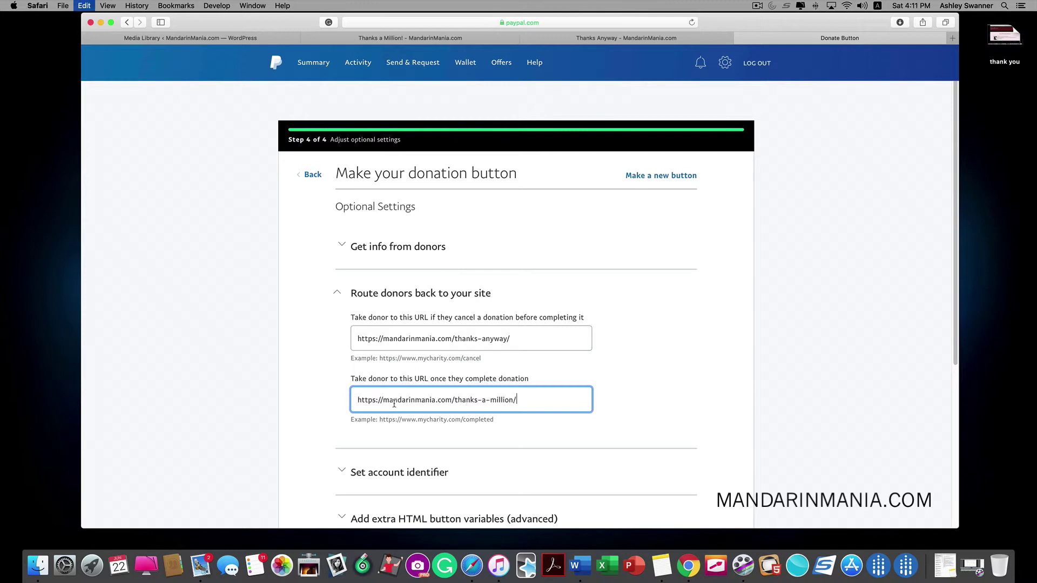
{"action": "scroll", "coordinate": [654, 374], "scroll_direction": "down", "scroll_amount": 1}
{"action": "scroll", "coordinate": [654, 374], "scroll_direction": "down", "scroll_amount": 4}
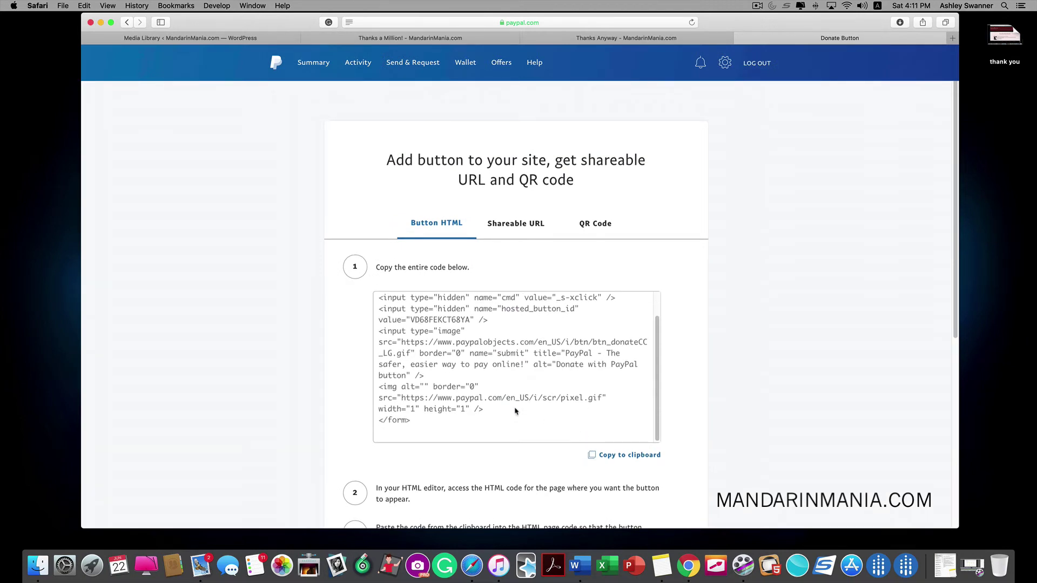
- Generate the donate button's HTML code and select it in the Button HTML box
{"action": "scroll", "coordinate": [492, 424], "scroll_direction": "up", "scroll_amount": 2}
{"action": "scroll", "coordinate": [492, 423], "scroll_direction": "up", "scroll_amount": 2}
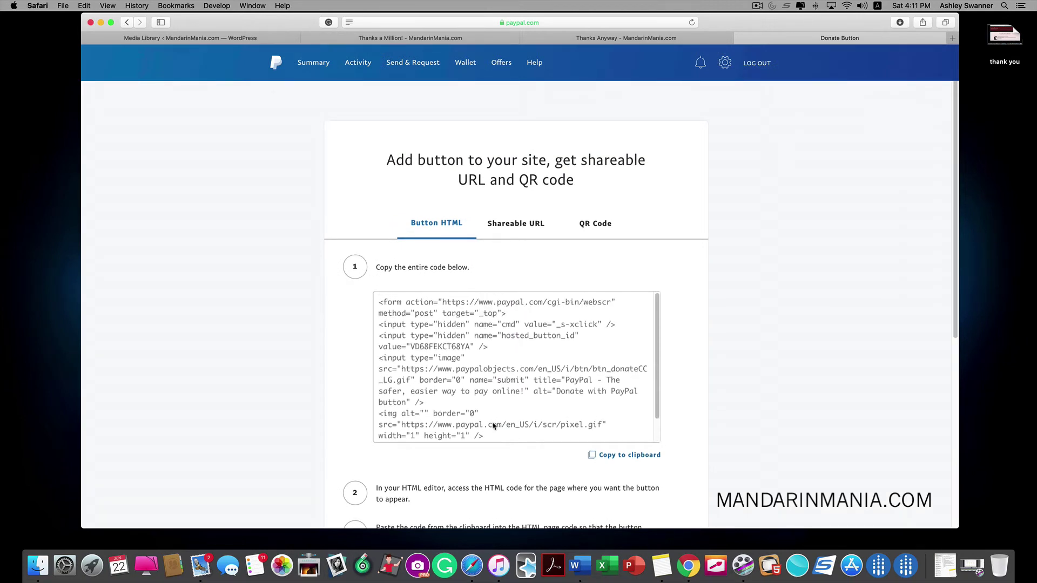
{"action": "scroll", "coordinate": [491, 424], "scroll_direction": "down", "scroll_amount": 2}
{"action": "left_click", "coordinate": [437, 426]}
{"action": "scroll", "coordinate": [440, 418], "scroll_direction": "up", "scroll_amount": 2}
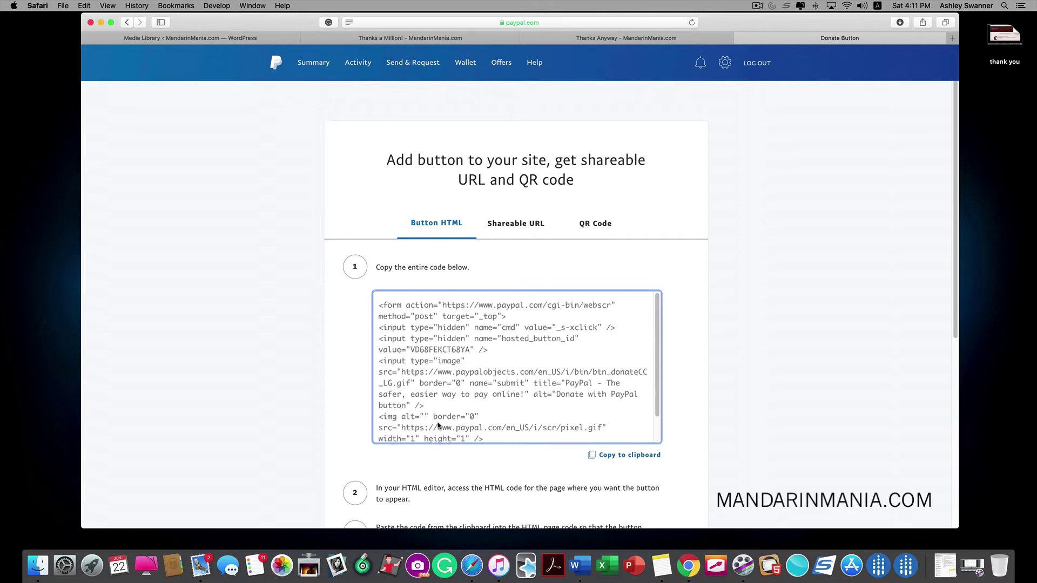